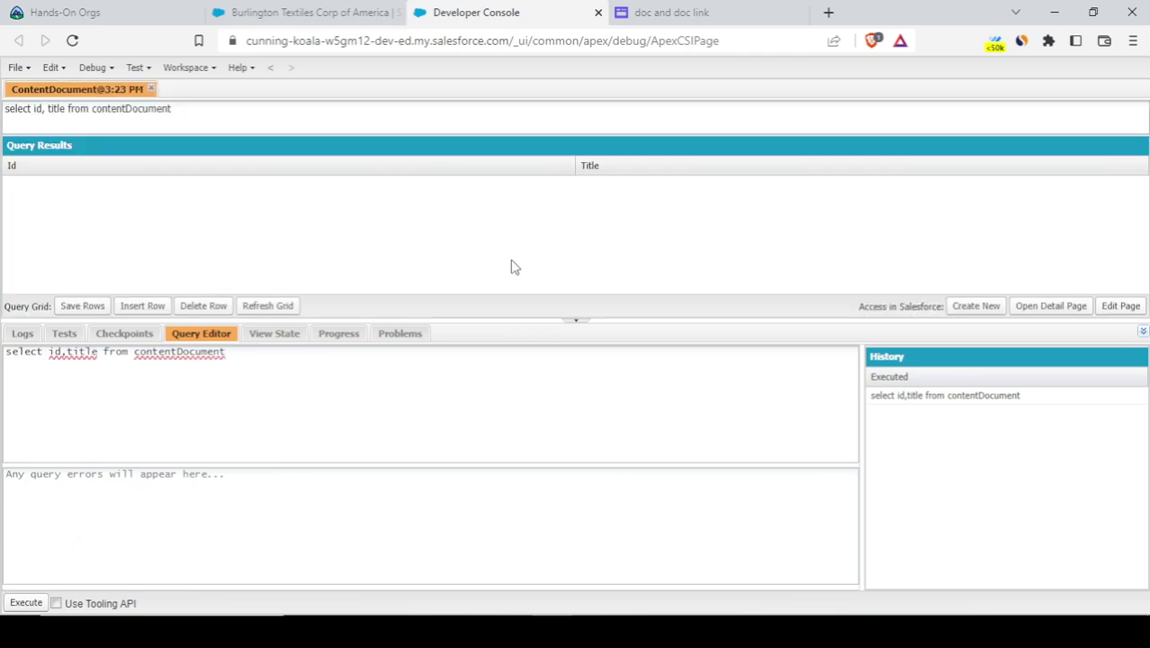
Check the refrigerstors result against the account's Notes & Attachments and select its Id 0695j00000CmzkPAAR
click(630, 256)
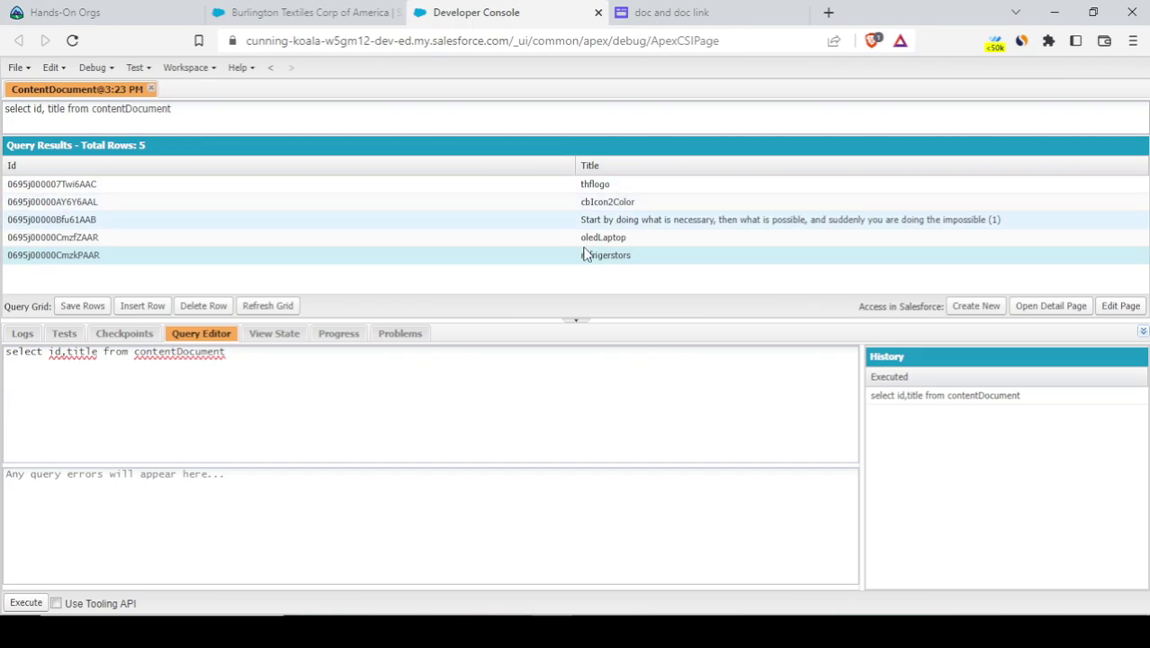
click(306, 12)
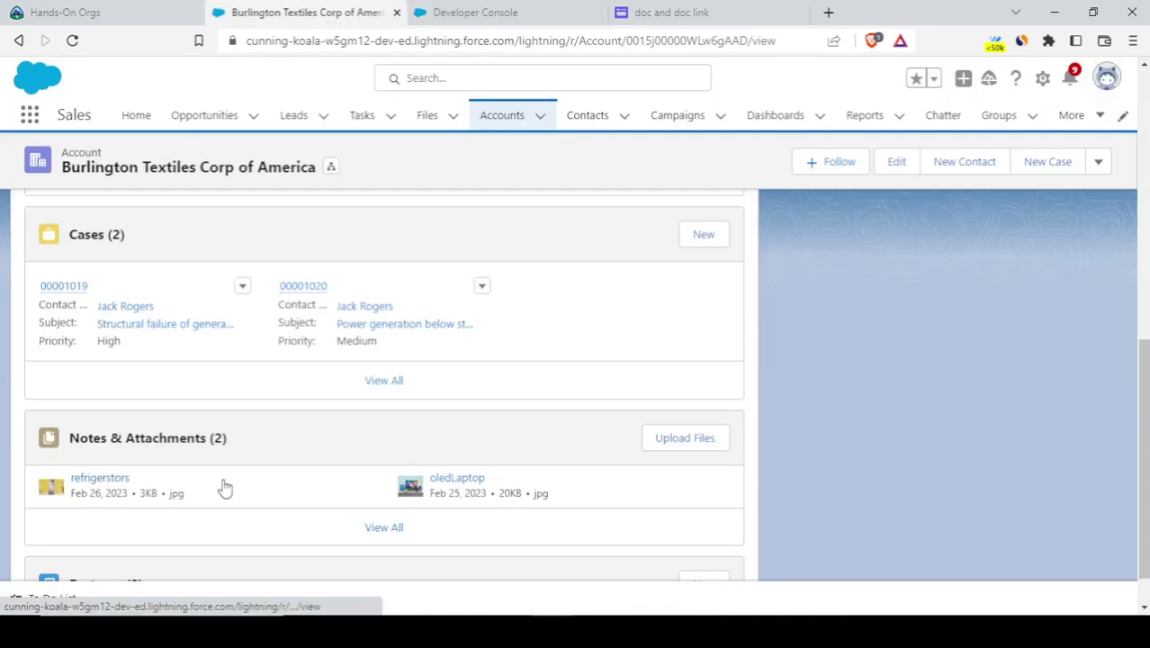
click(503, 12)
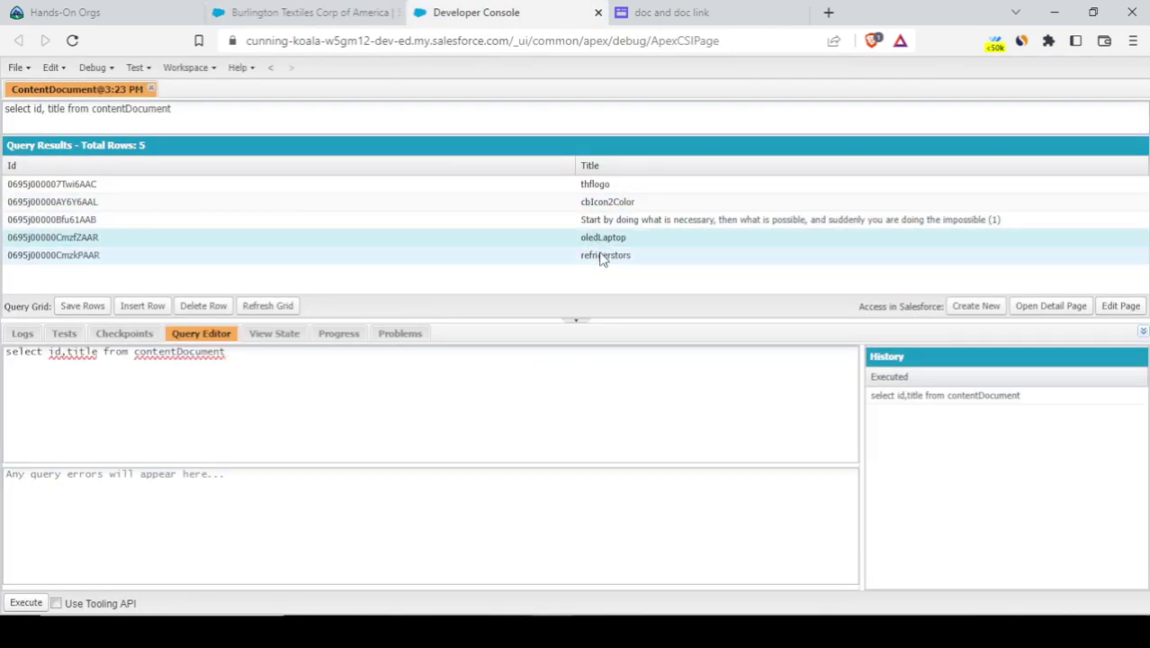
click(58, 261)
double_click(52, 258)
key(ctrl+c)
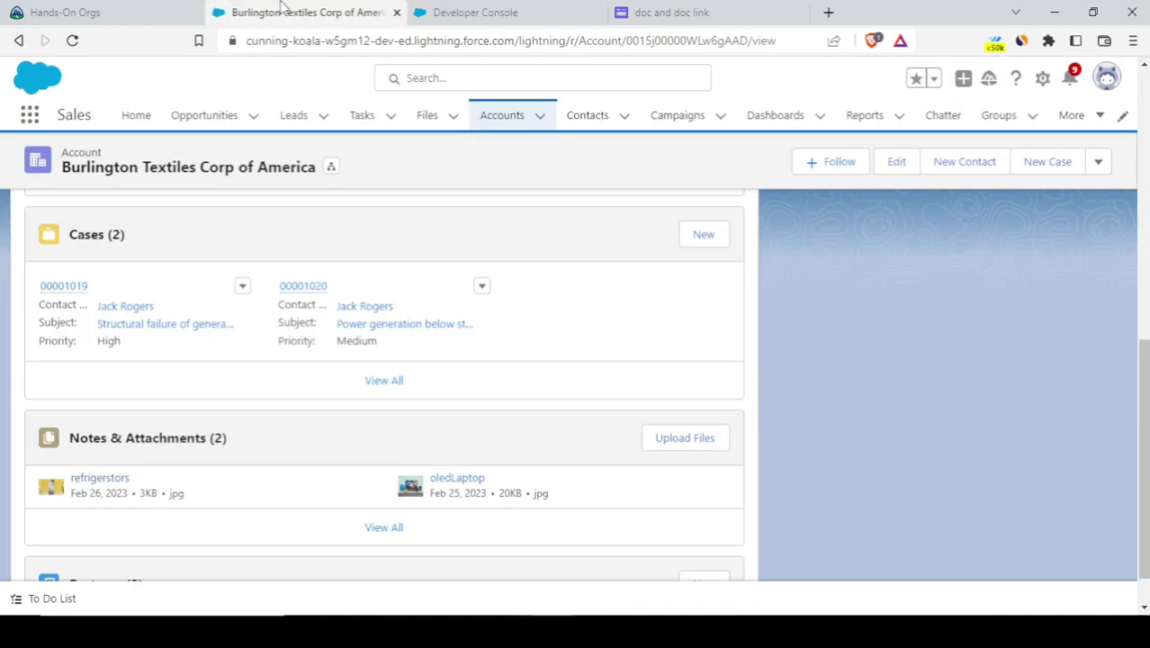
Open the refrigerstors file record by replacing the account page's address path with the copied Id
click(232, 11)
click(500, 42)
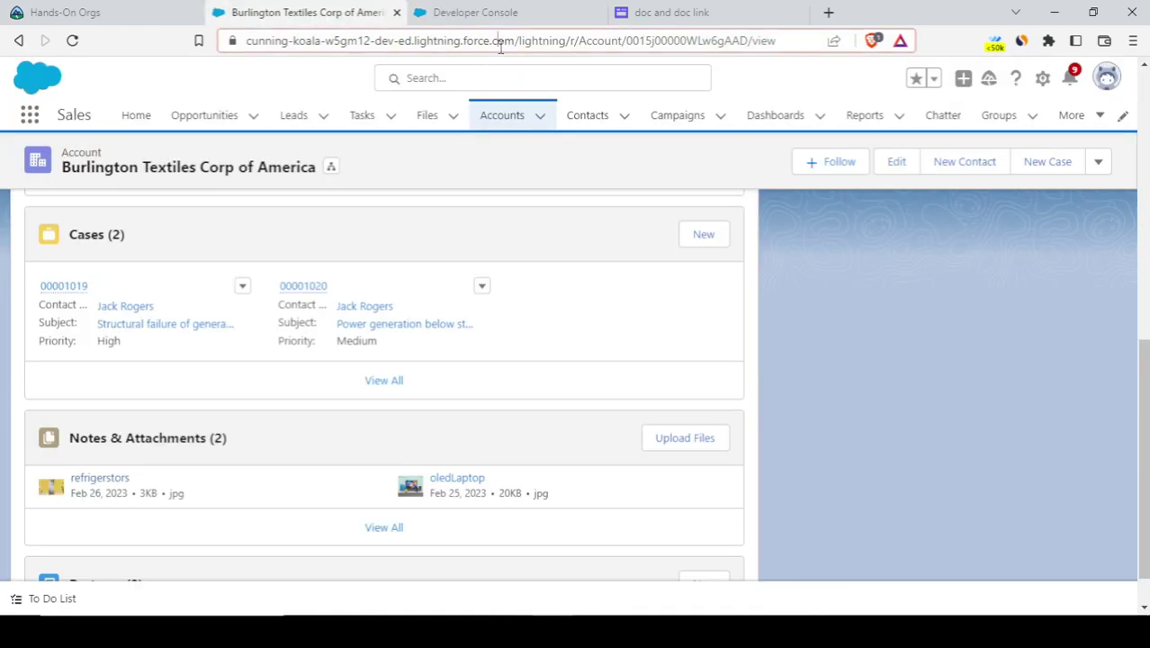
click(577, 43)
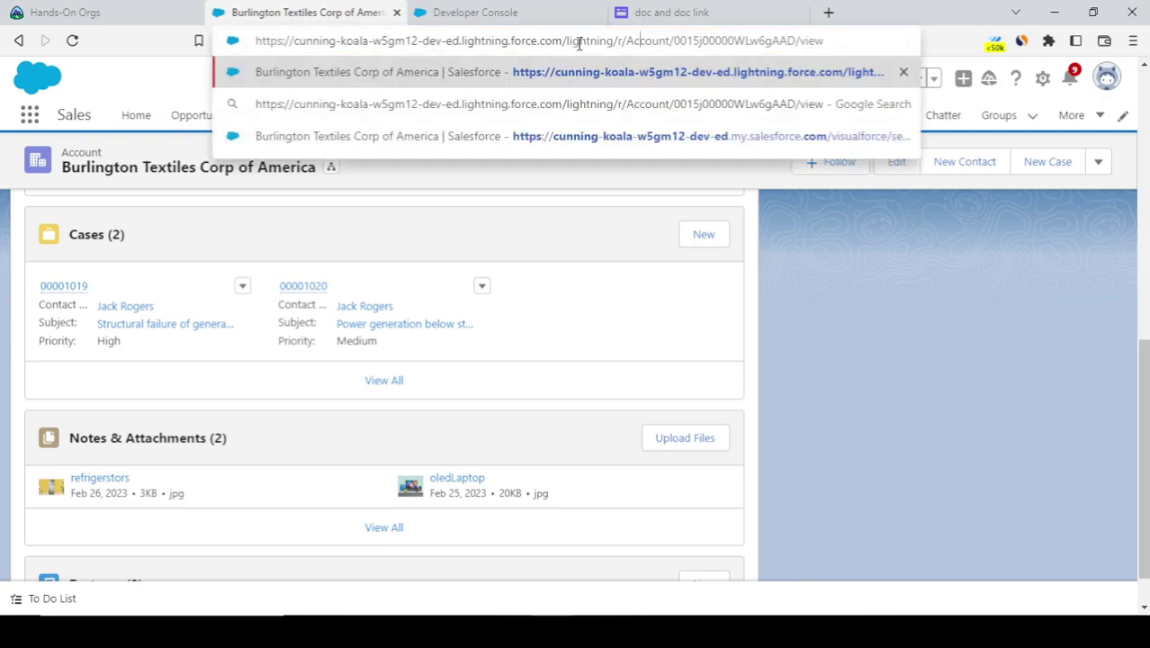
click(567, 41)
key(shift+End)
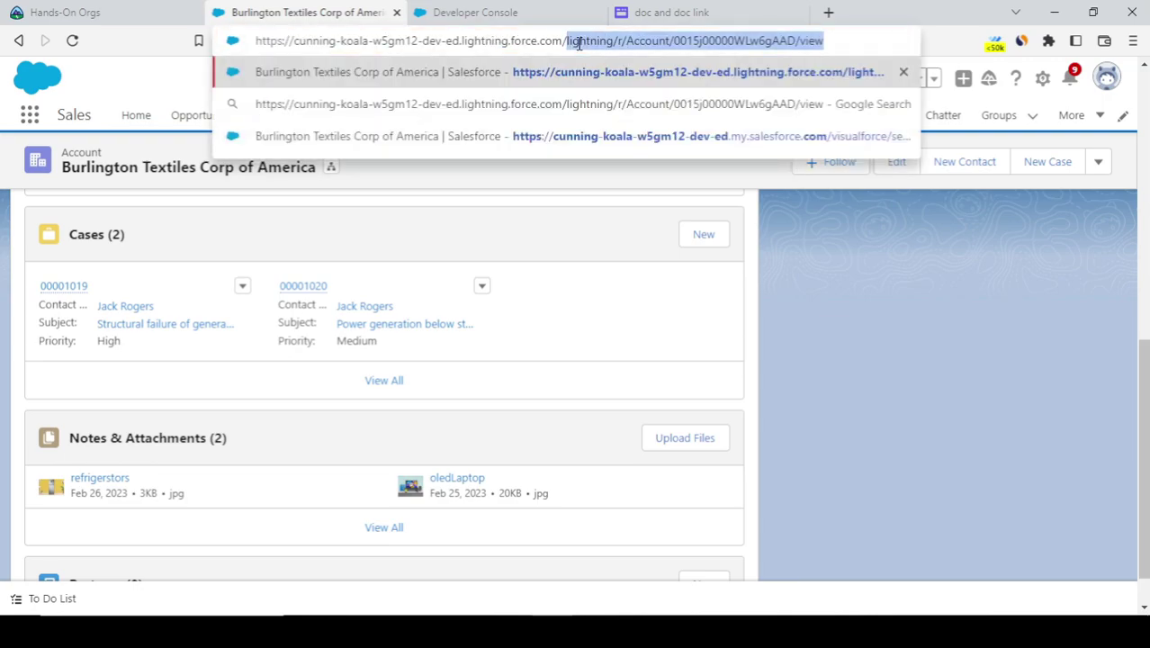
key(ctrl+v)
key(Return)
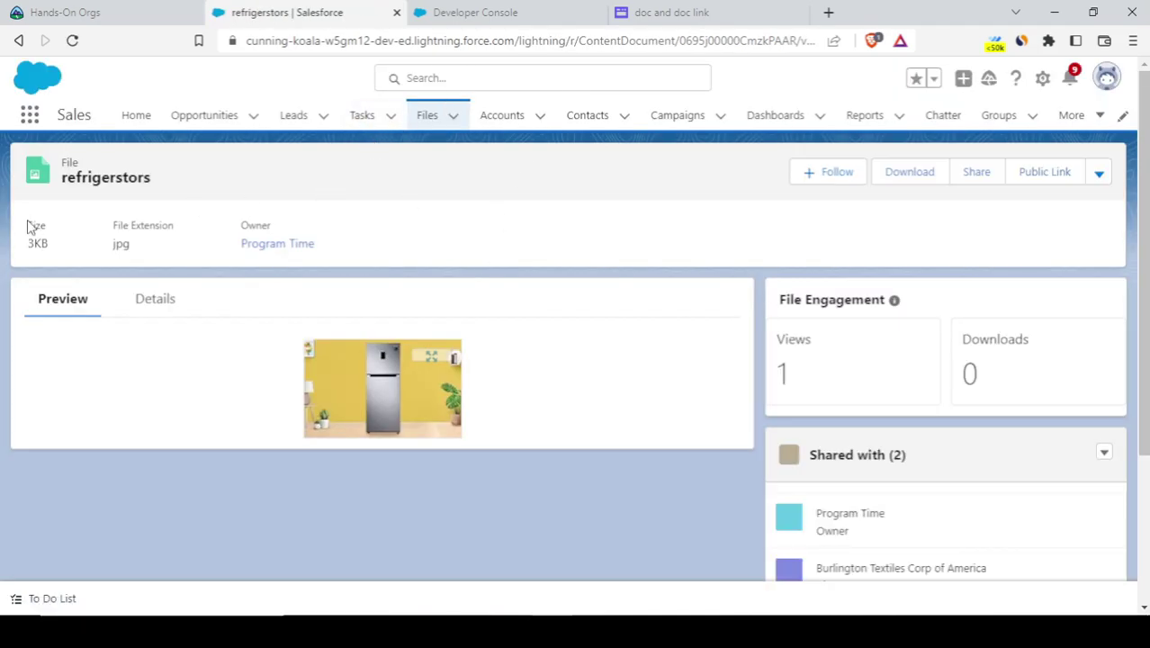
View the refrigerstors file's Details, including its title and description
drag(30, 225, 359, 297)
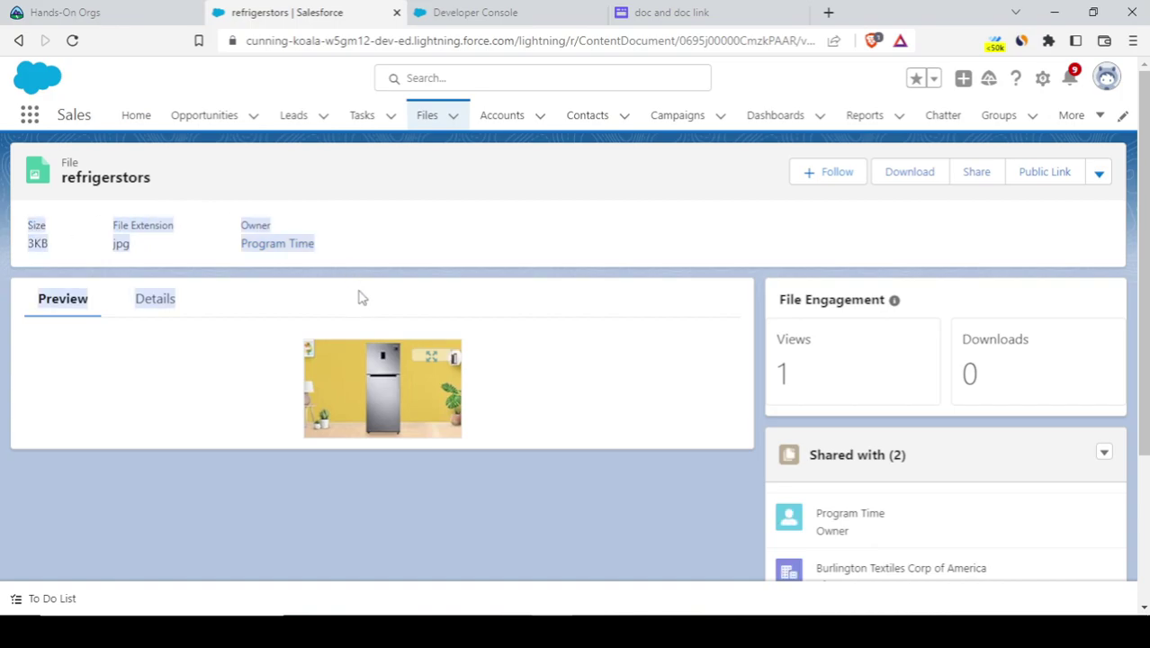
click(357, 297)
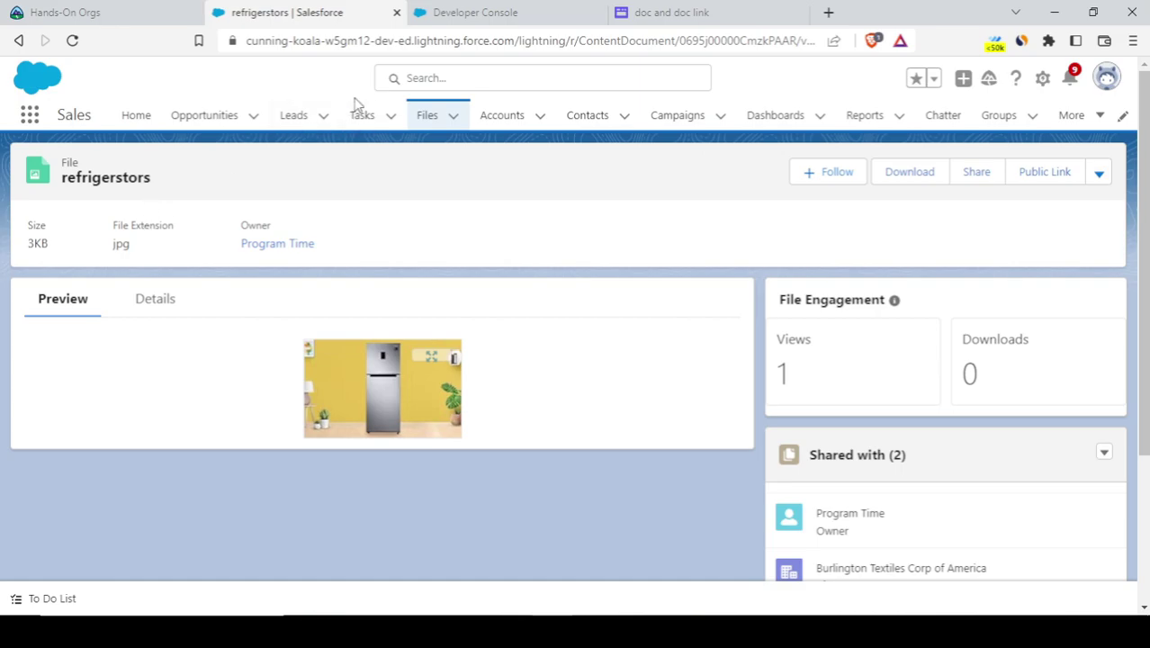
click(135, 311)
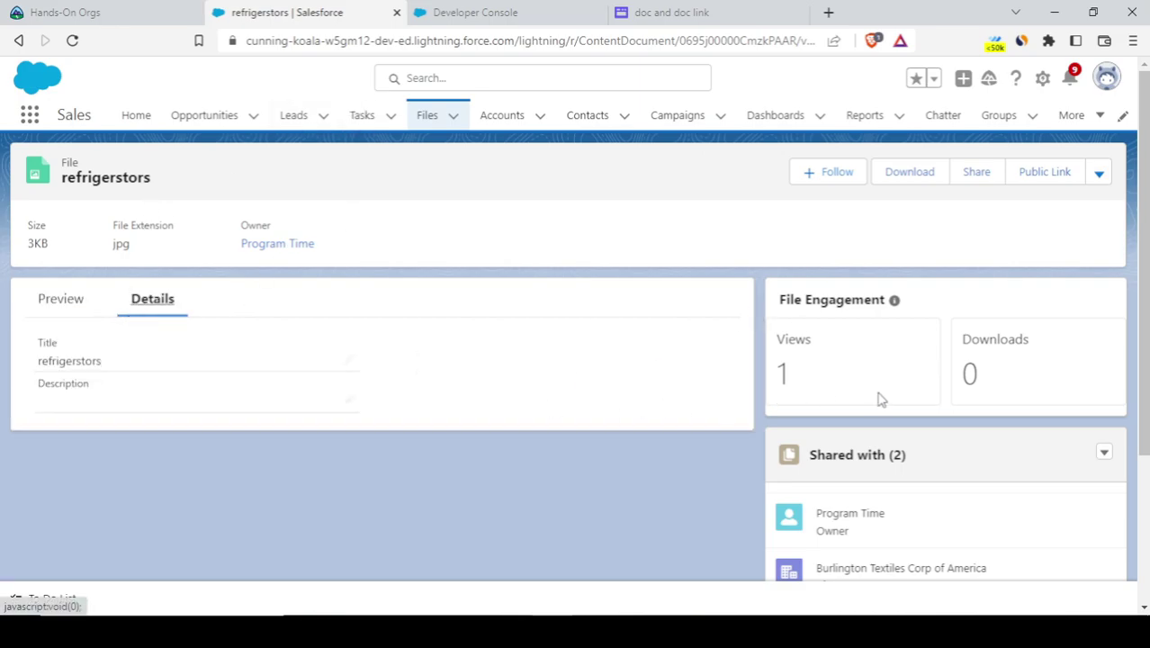
scroll(903, 470, down, 3)
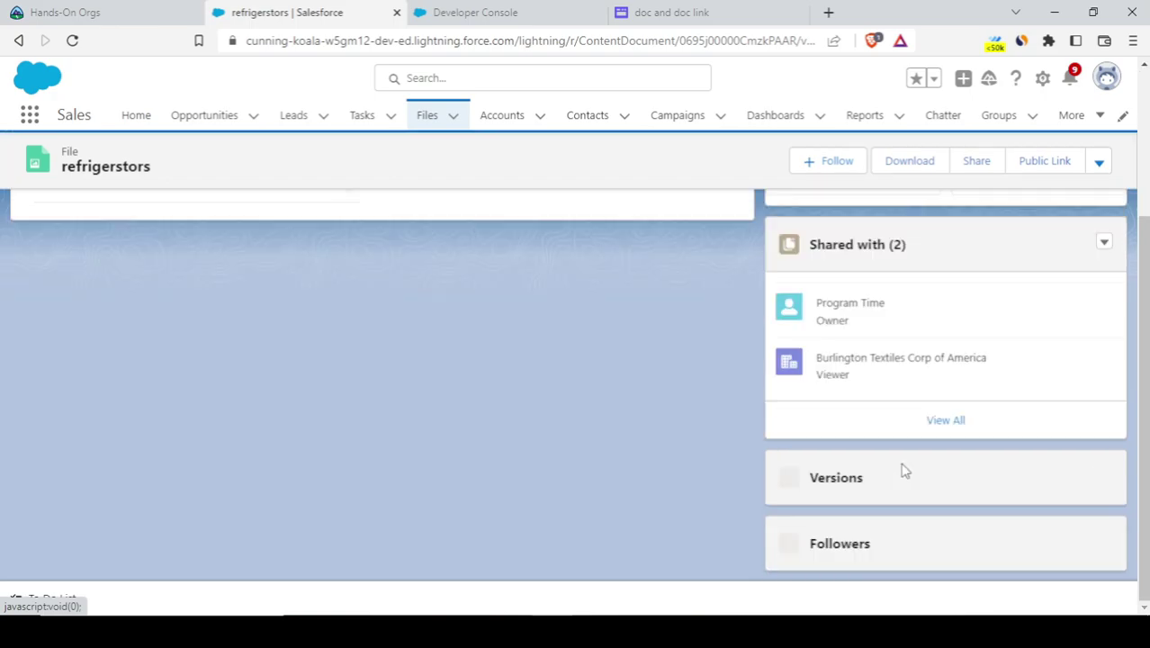
scroll(903, 467, up, 3)
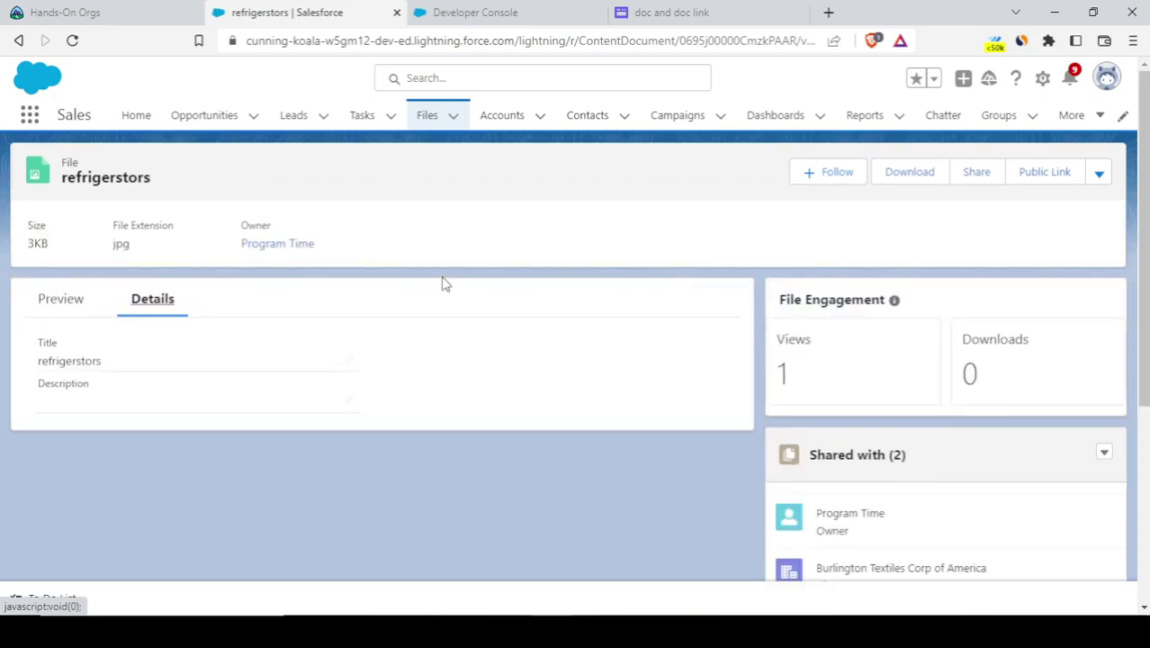
Open the Burlington Textiles Corp of America account from Accounts, then return to the Developer Console
click(496, 133)
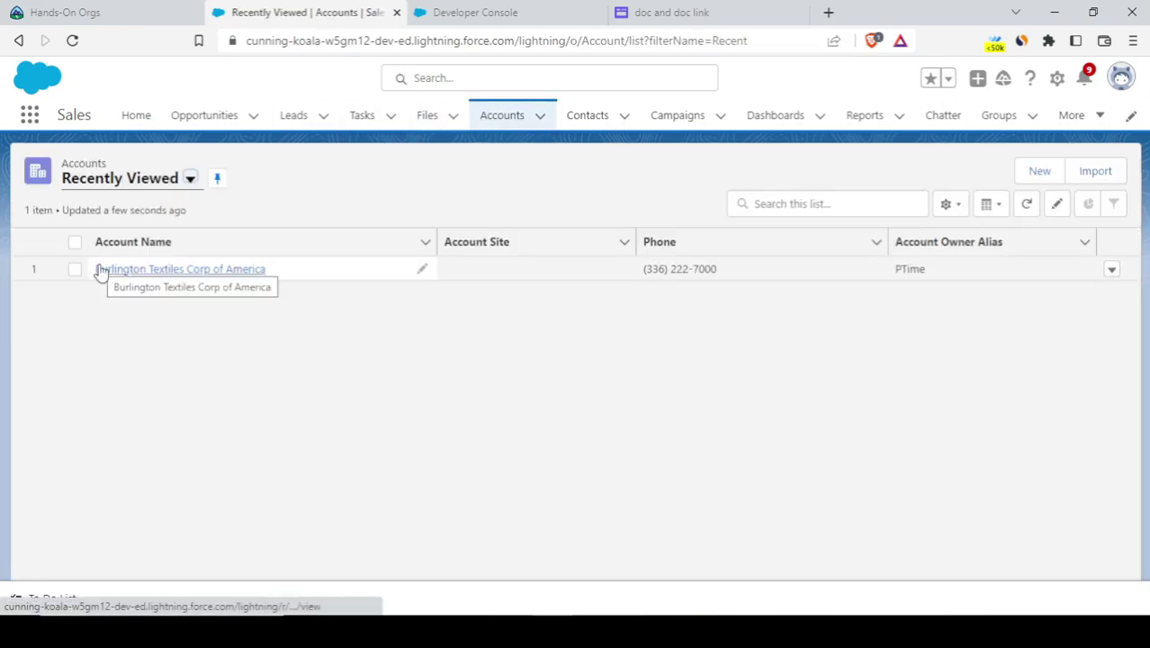
click(111, 271)
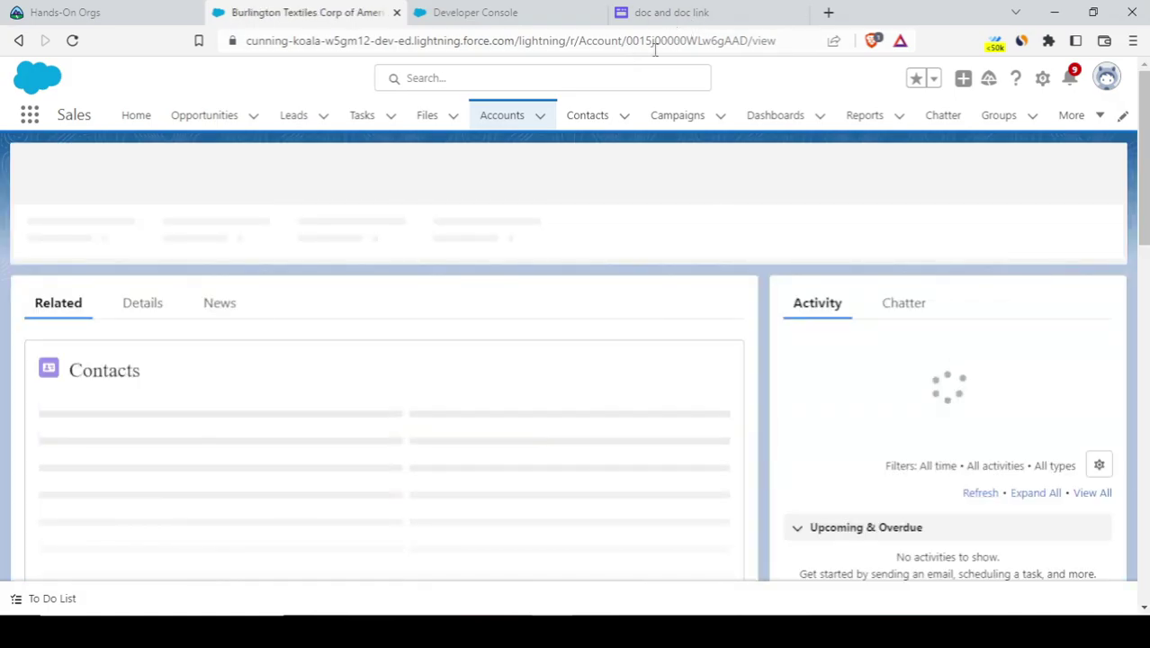
click(475, 12)
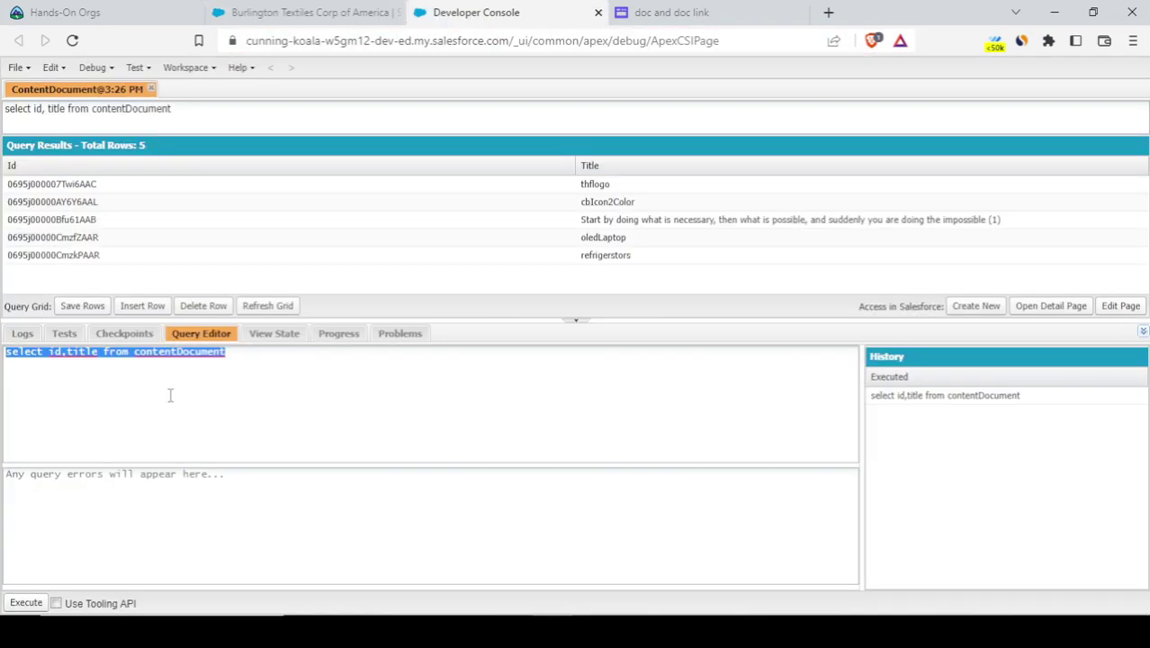
Rewrite the query as 'from ContentDocumentLink where LinkedEntityId=''
click(170, 395)
key(BackSpace)
key(BackSpace)
key(BackSpace)
key(BackSpace)
key(BackSpace)
key(BackSpace)
key(BackSpace)
key(BackSpace)
key(BackSpace)
key(BackSpace)
key(BackSpace)
key(BackSpace)
key(BackSpace)
key(BackSpace)
key(BackSpace)
key(BackSpace)
key(BackSpace)
key(BackSpace)
key(BackSpace)
key(BackSpace)
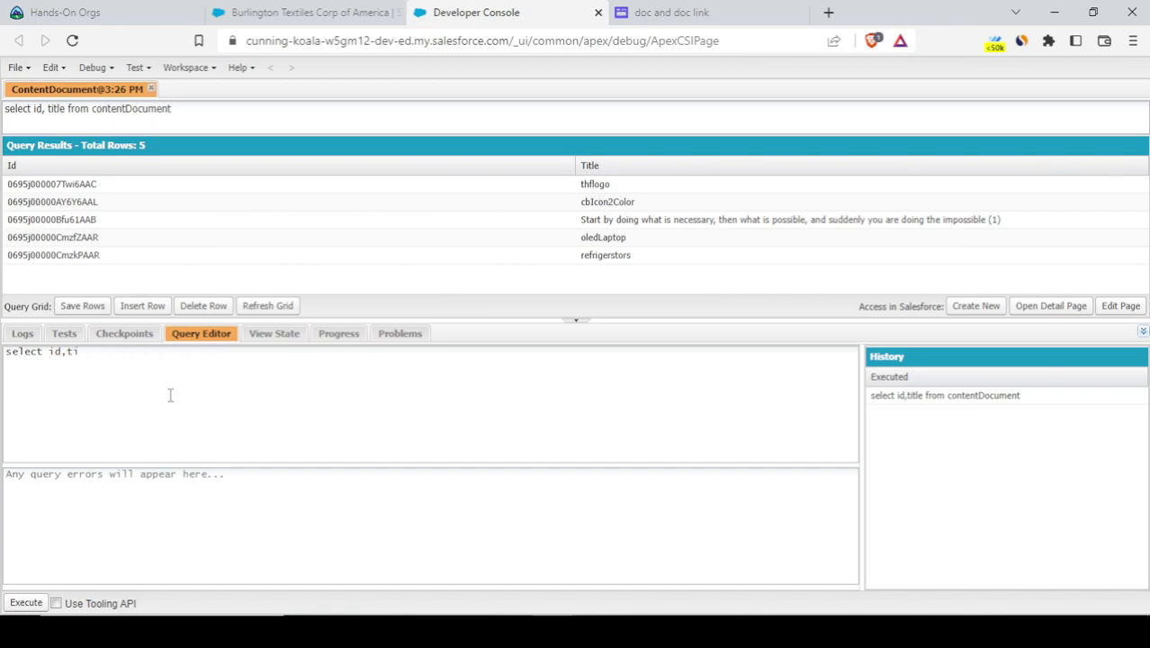
key(BackSpace)
key(BackSpace)
key(BackSpace)
text(from ContentDocumentLin)
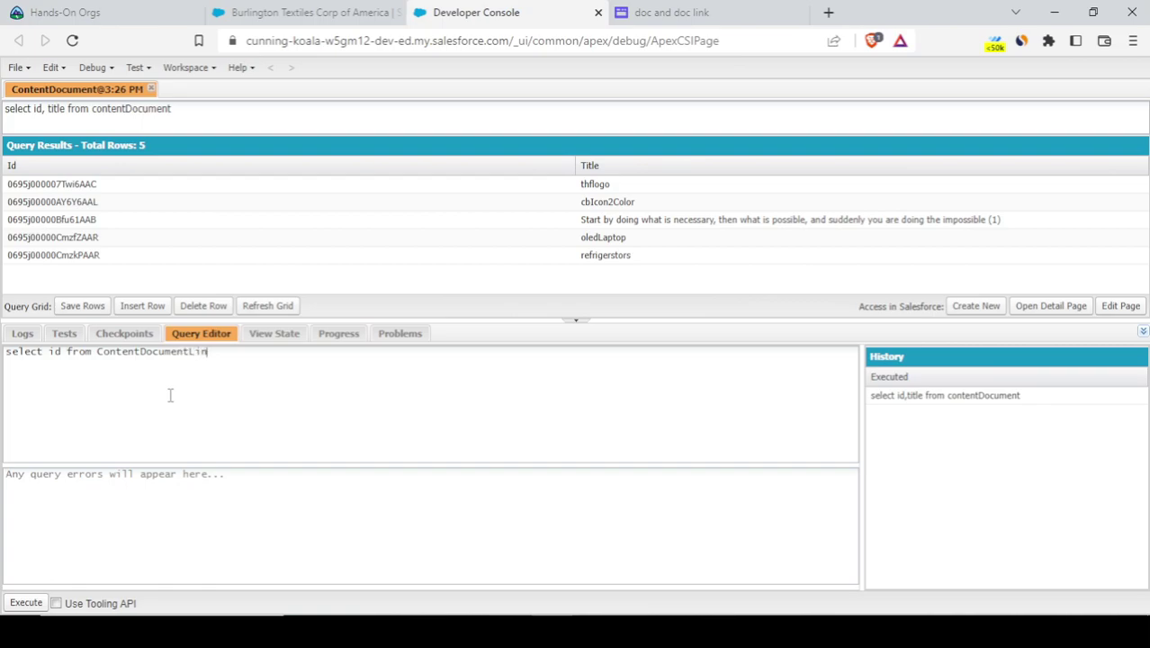
text(k where LinkedEdn)
key(BackSpace)
key(BackSpace)
text(ni)
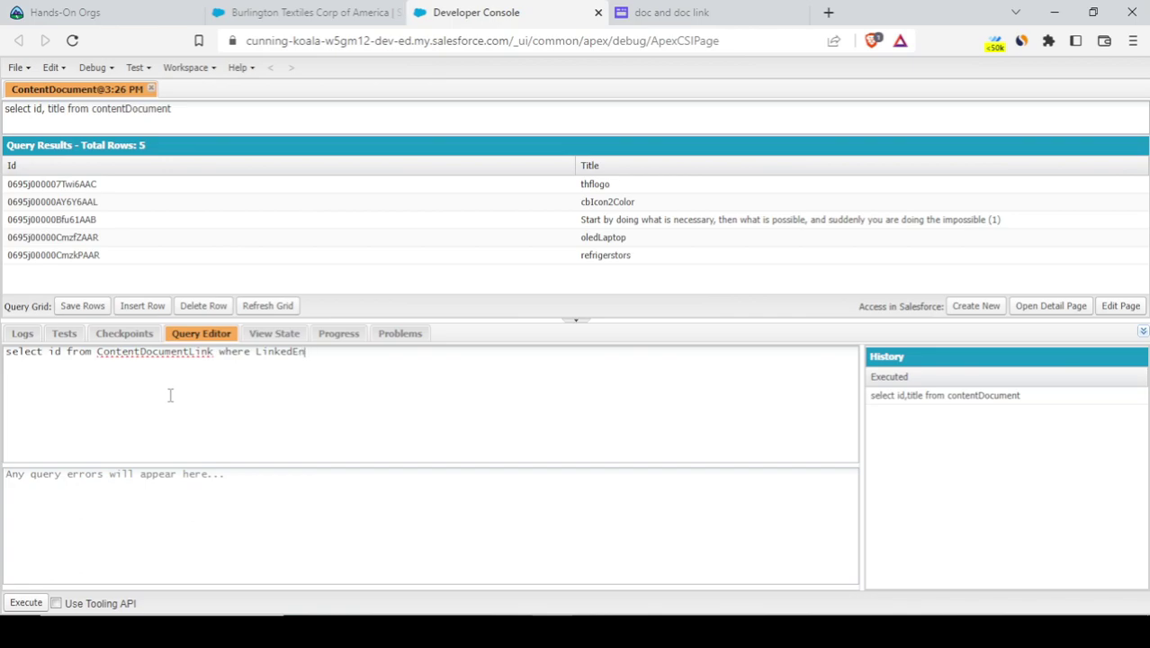
text(tityId=')
Fill in the Burlington Textiles account Id from the address bar and run the query, returning 2 link rows
click(279, 9)
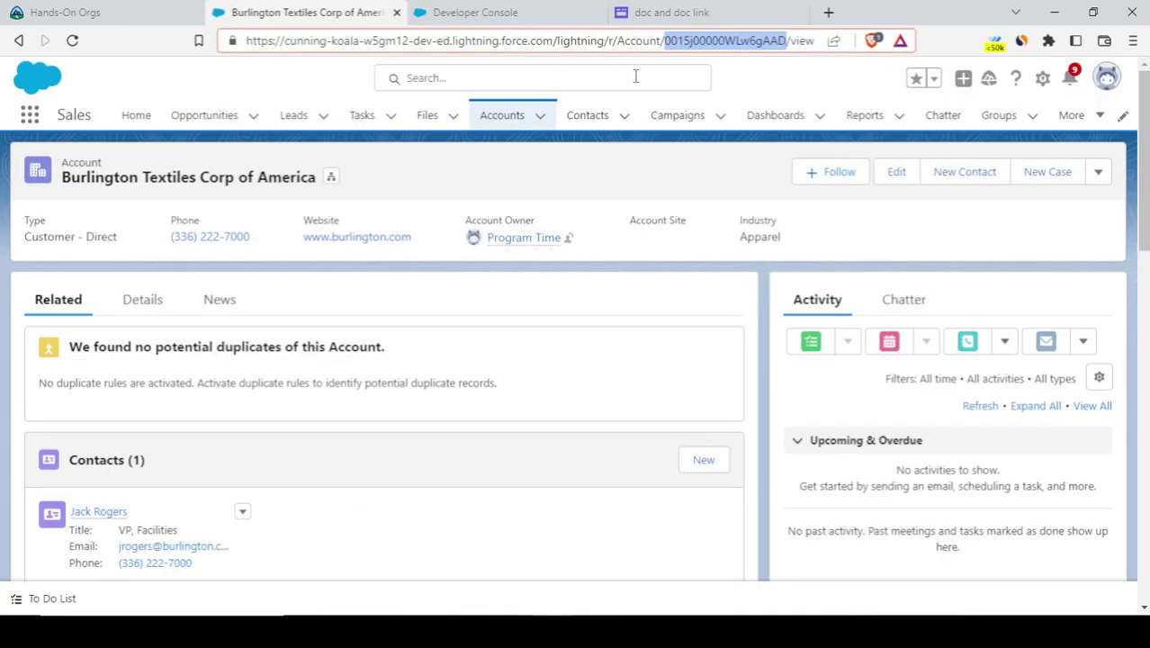
click(547, 9)
text(0015j00000WLw6gAAD)
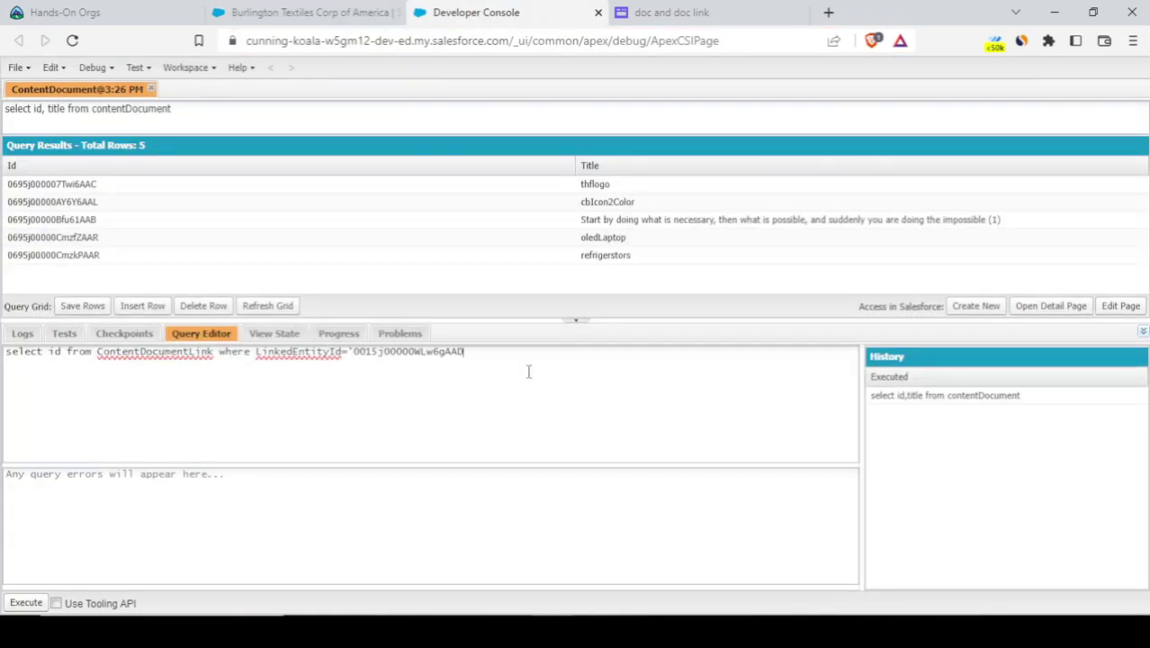
text(')
click(27, 602)
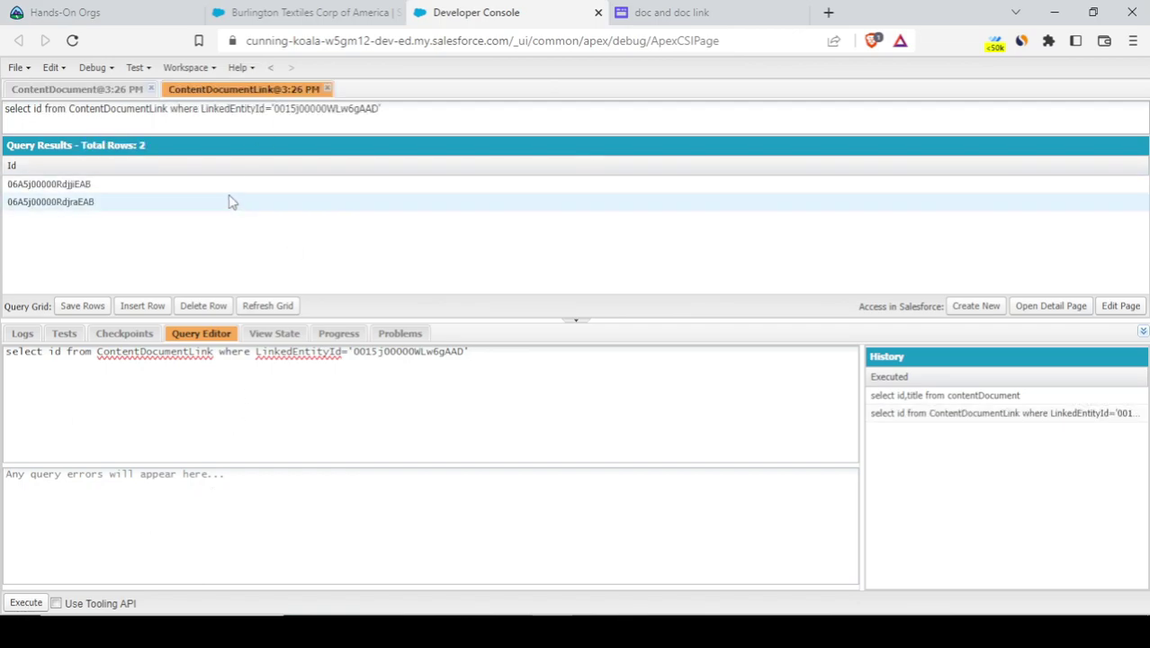
Add ContentDocument.title after id, rerun to list oledLaptop and refrigerstors, and select the first link Id
click(63, 352)
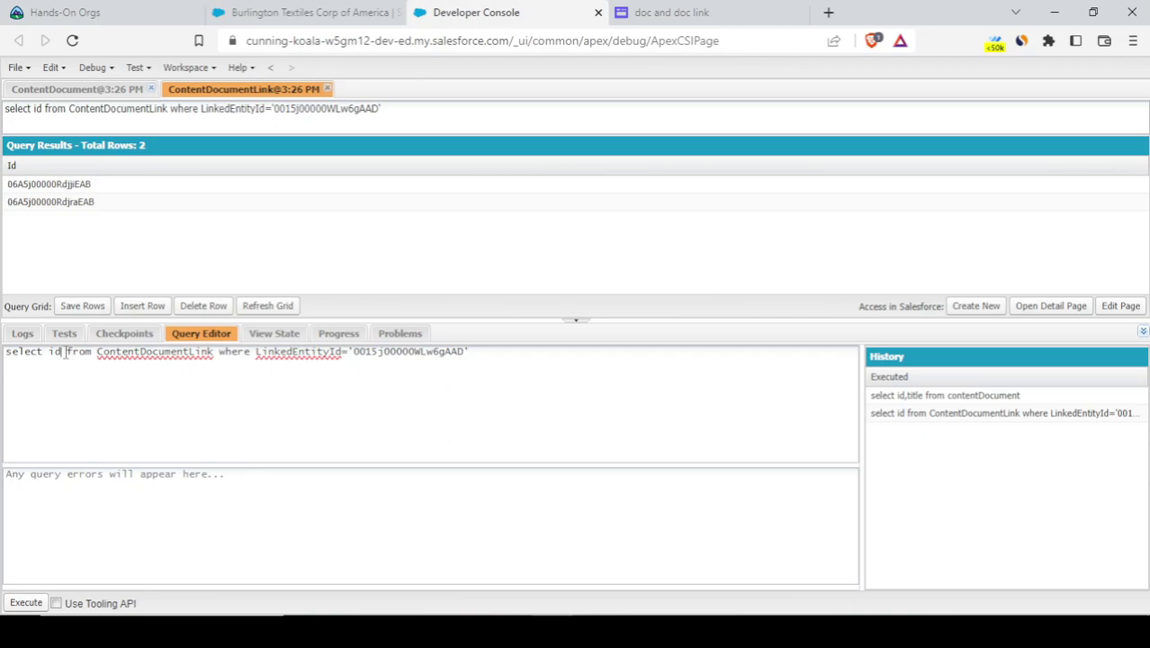
text(,)
text(Content)
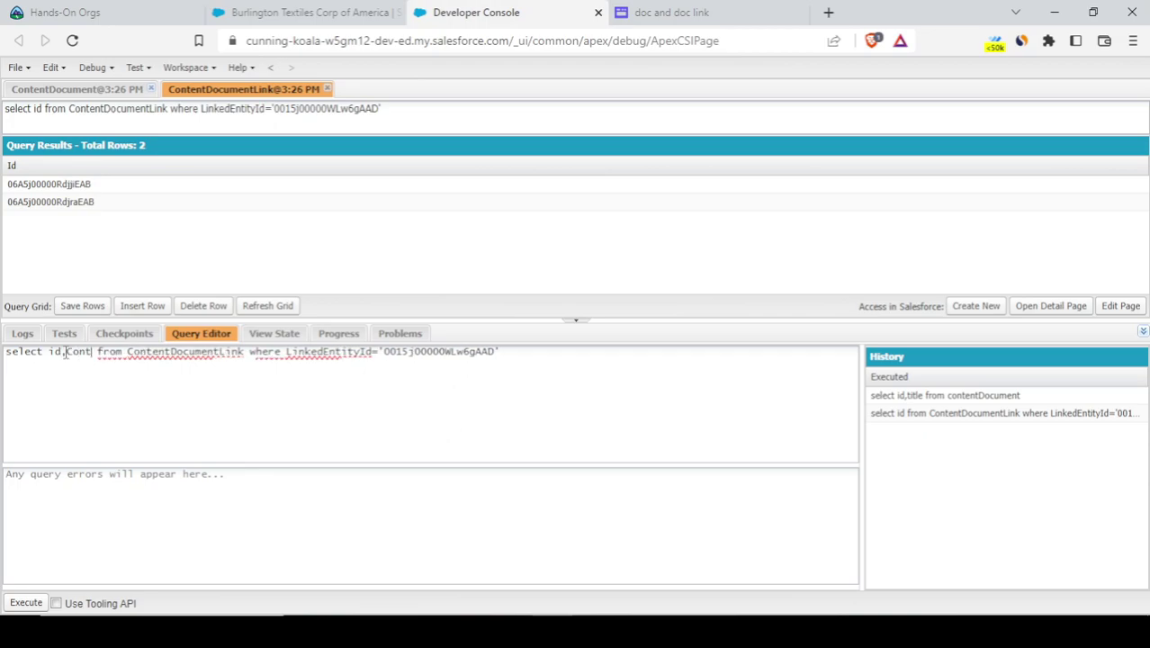
text(Document.)
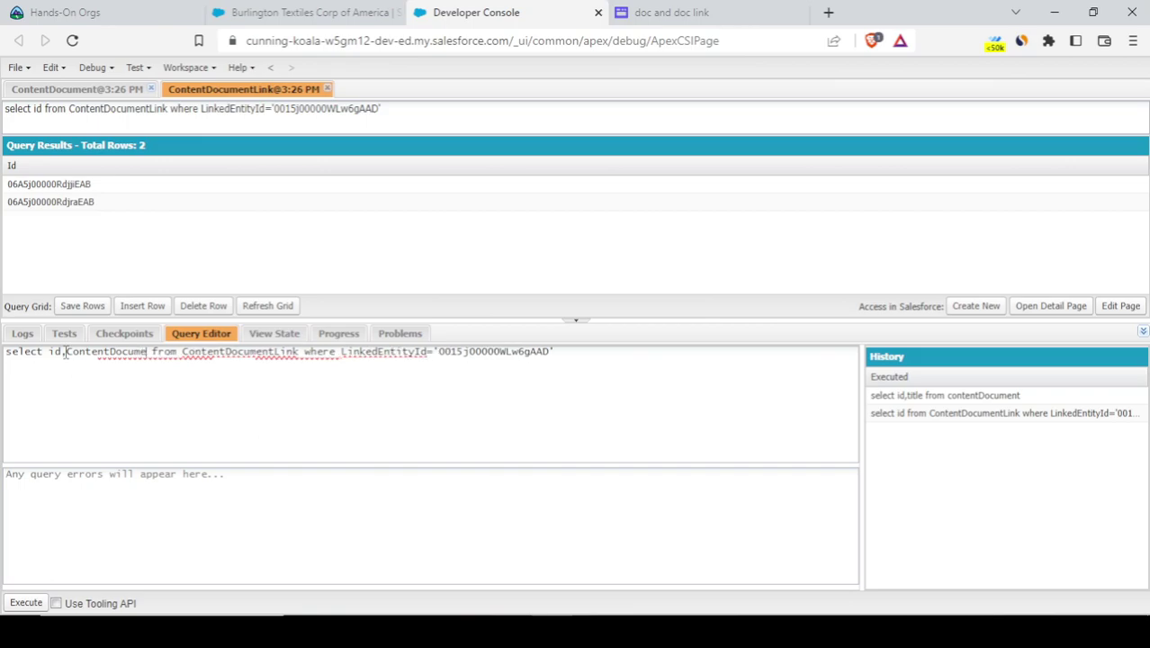
text(ti)
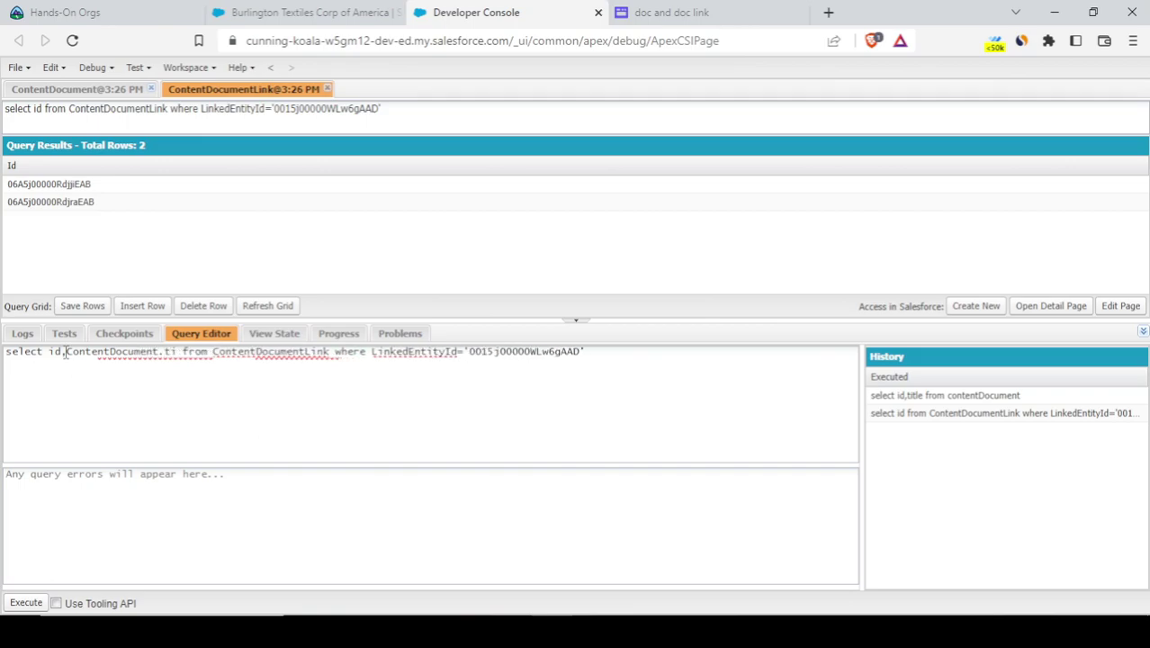
text(tle)
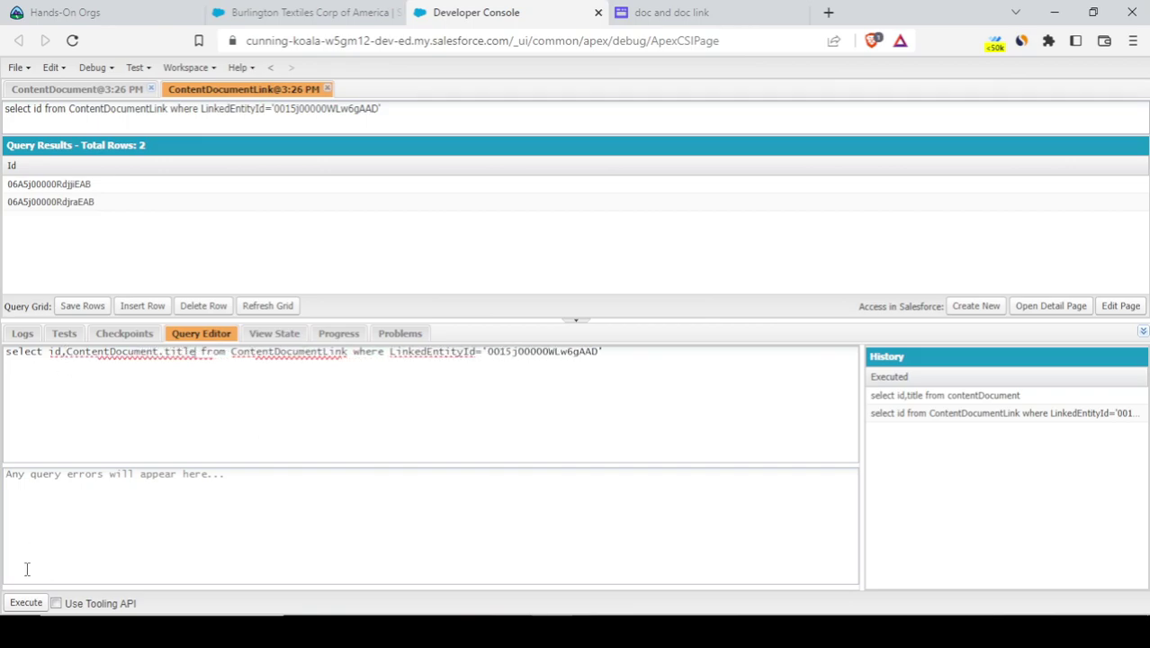
click(18, 604)
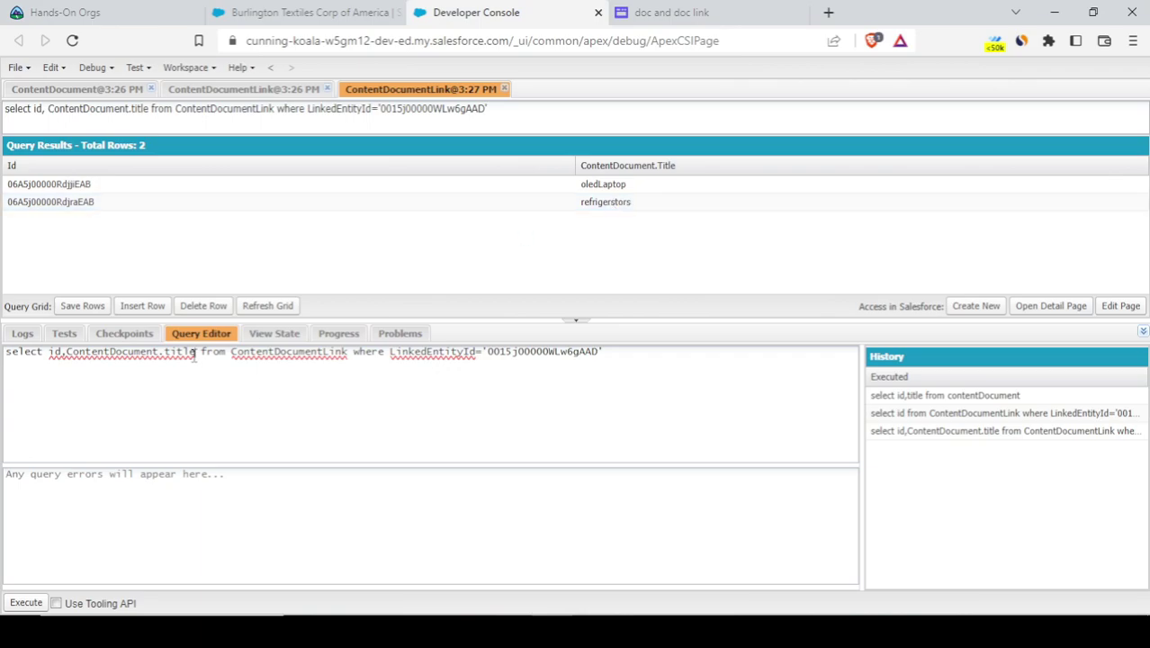
double_click(47, 184)
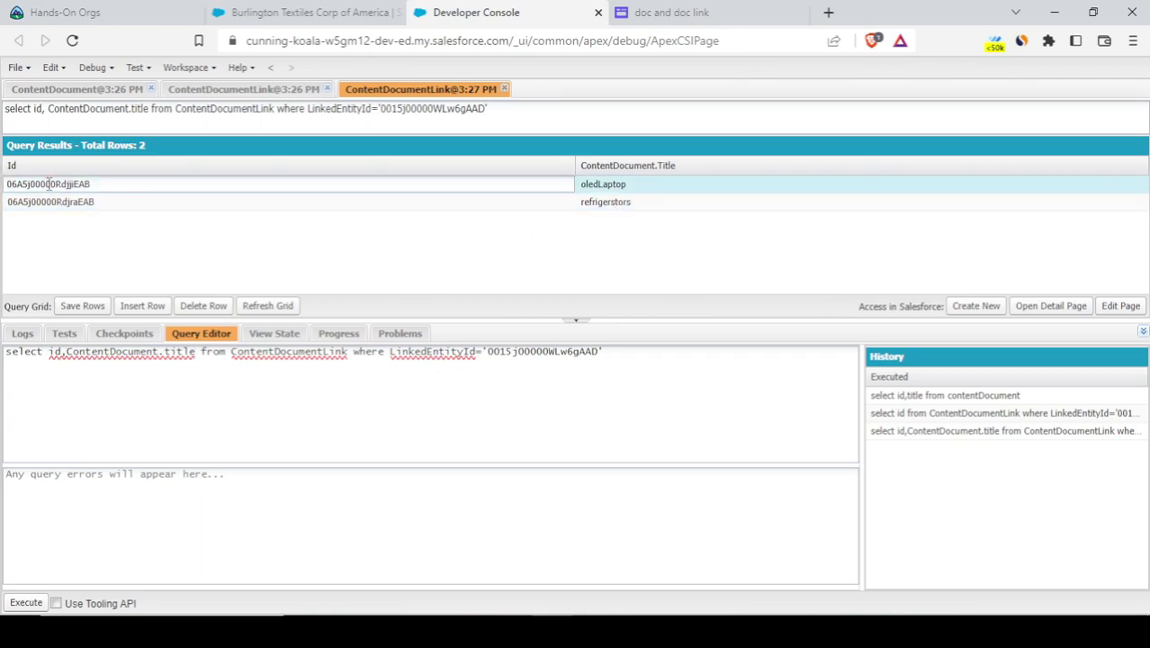
double_click(48, 183)
key(ctrl+c)
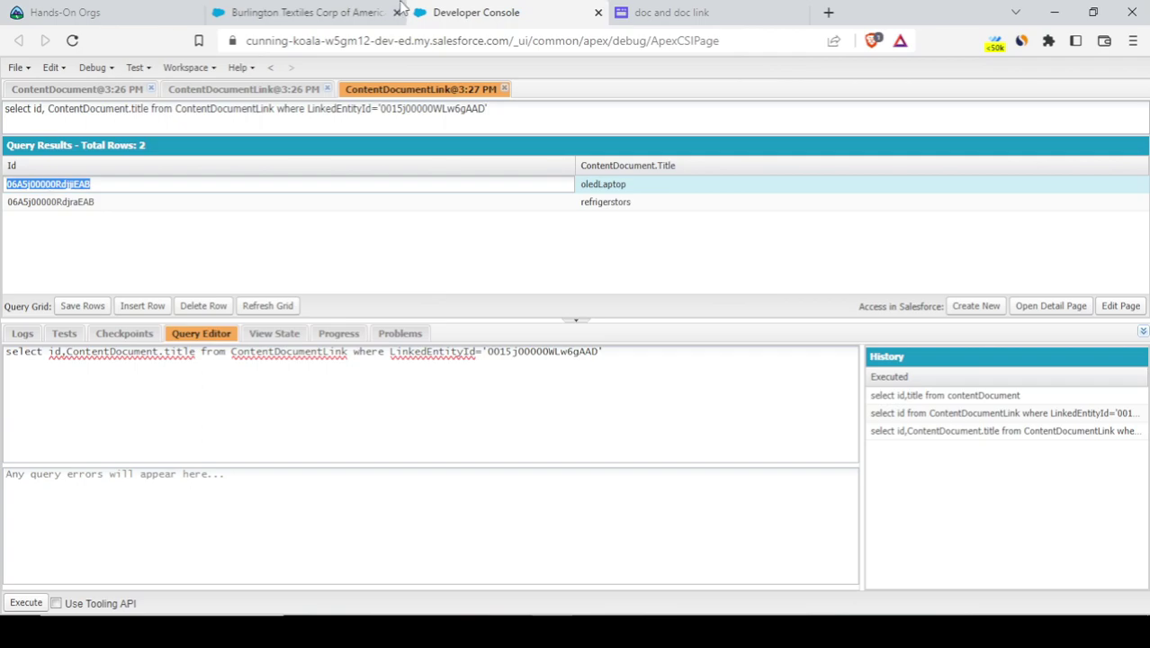
Load the first ContentDocumentLink Id as a Lightning record address, which shows 'URL No Longer Exists'
click(306, 12)
click(556, 41)
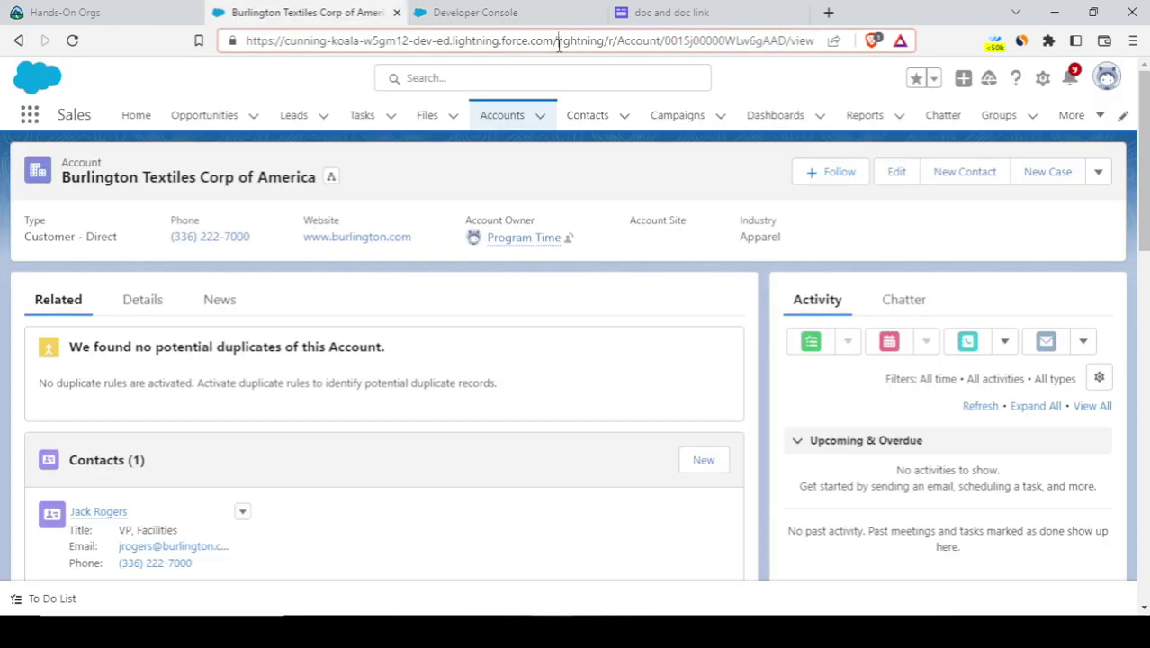
key(shift+End)
key(Delete)
key(ctrl+v)
key(Return)
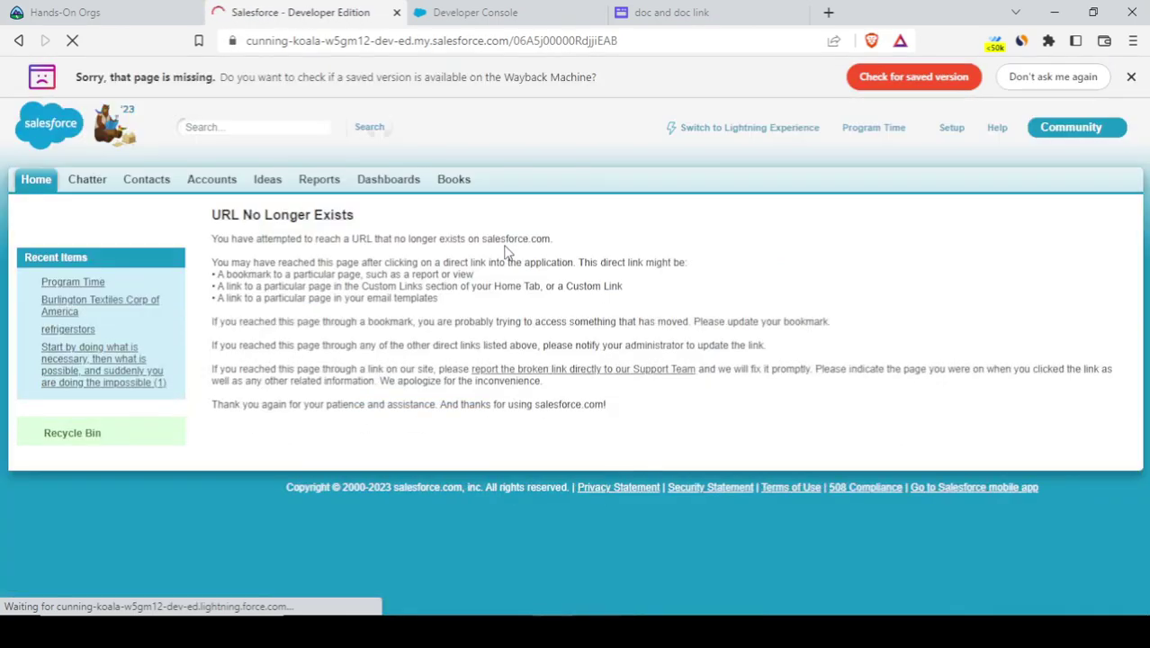
click(533, 11)
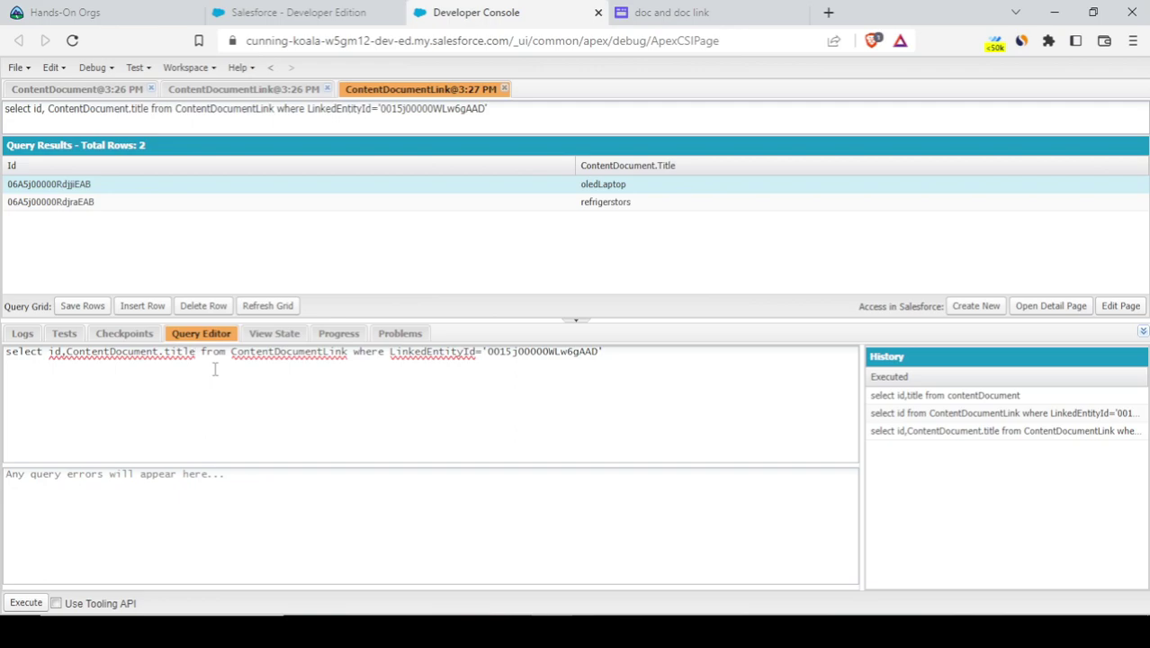
Append ,contentDocumentId after ContentDocument.title and execute the query
text(,)
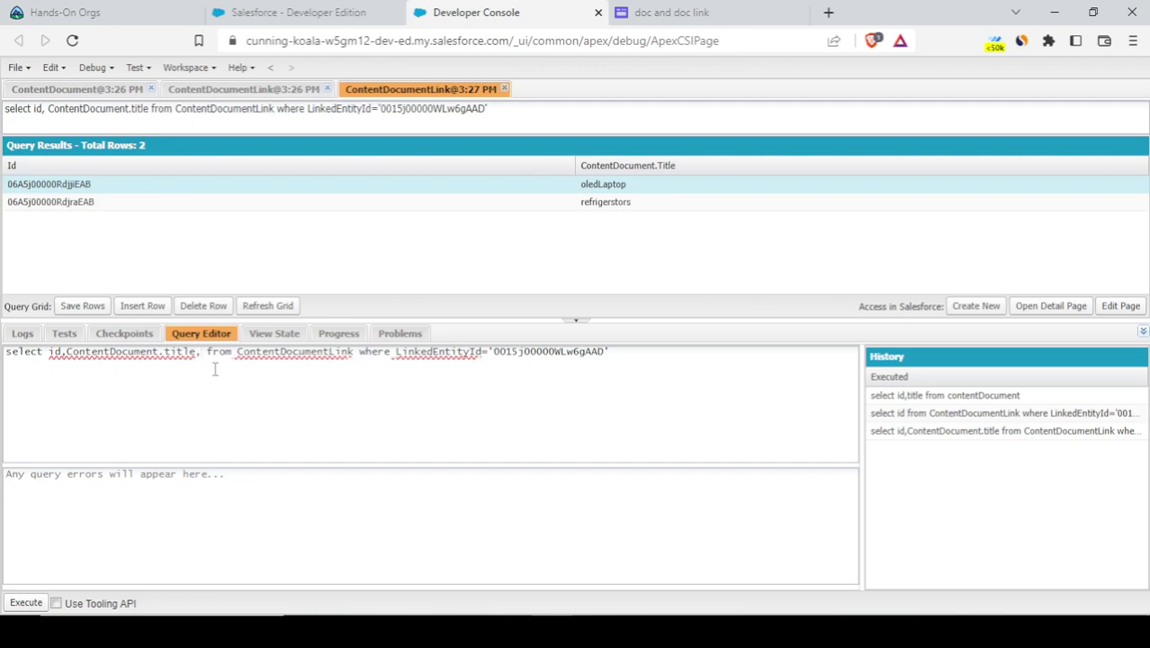
text(conte)
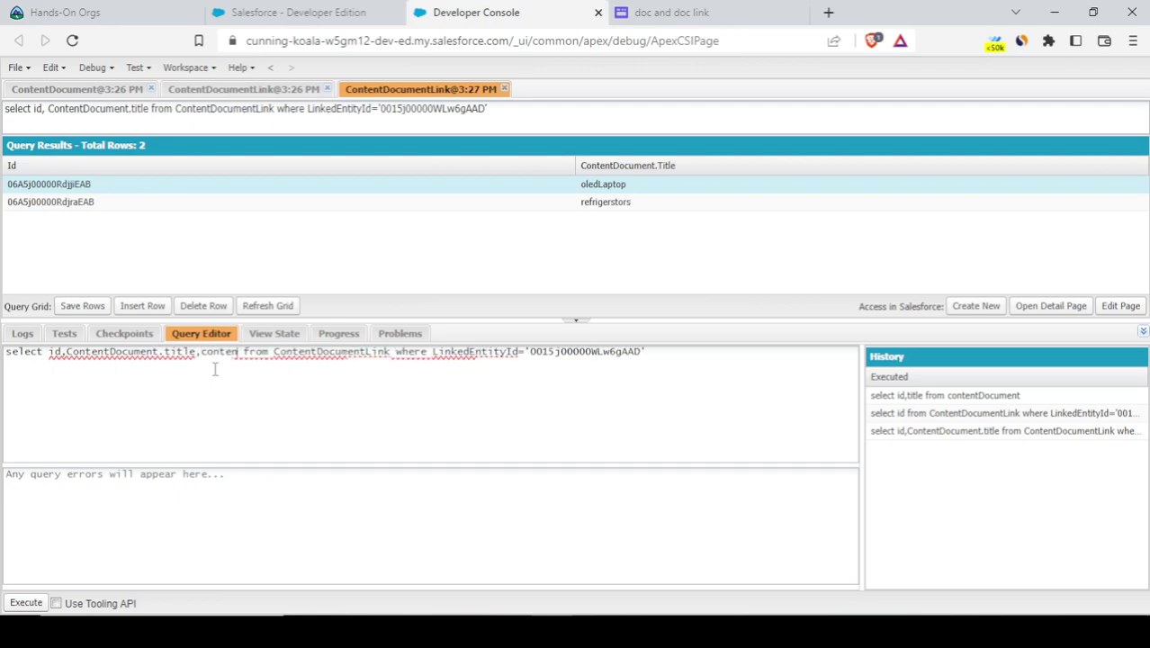
text(n)
text(ntDocument)
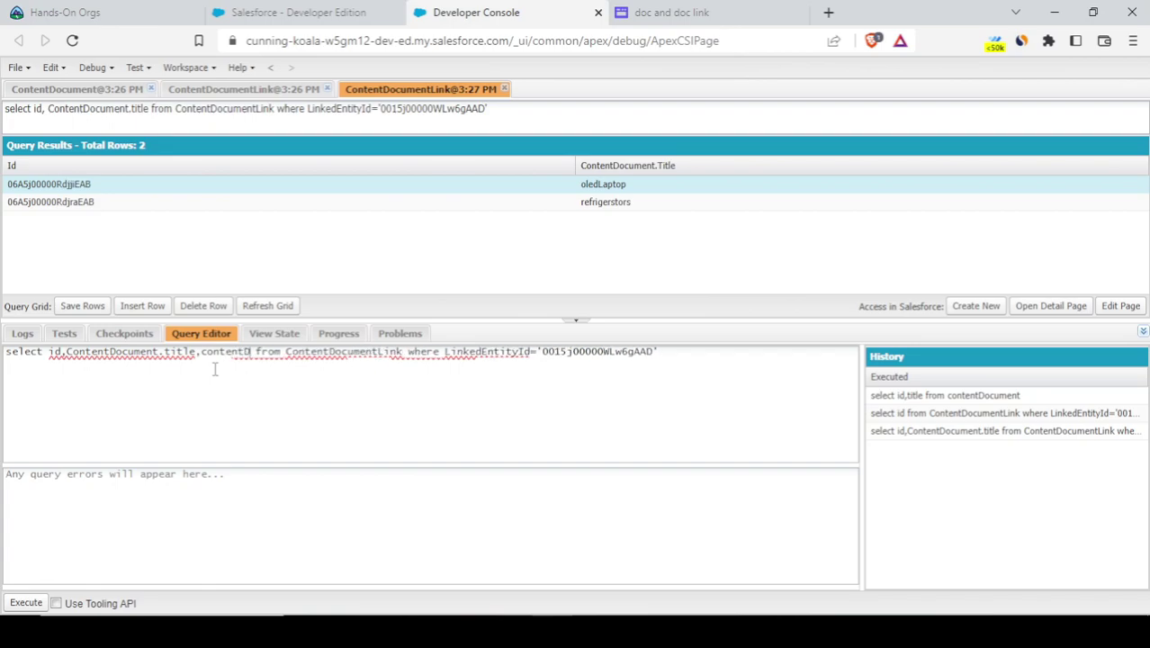
text(Id)
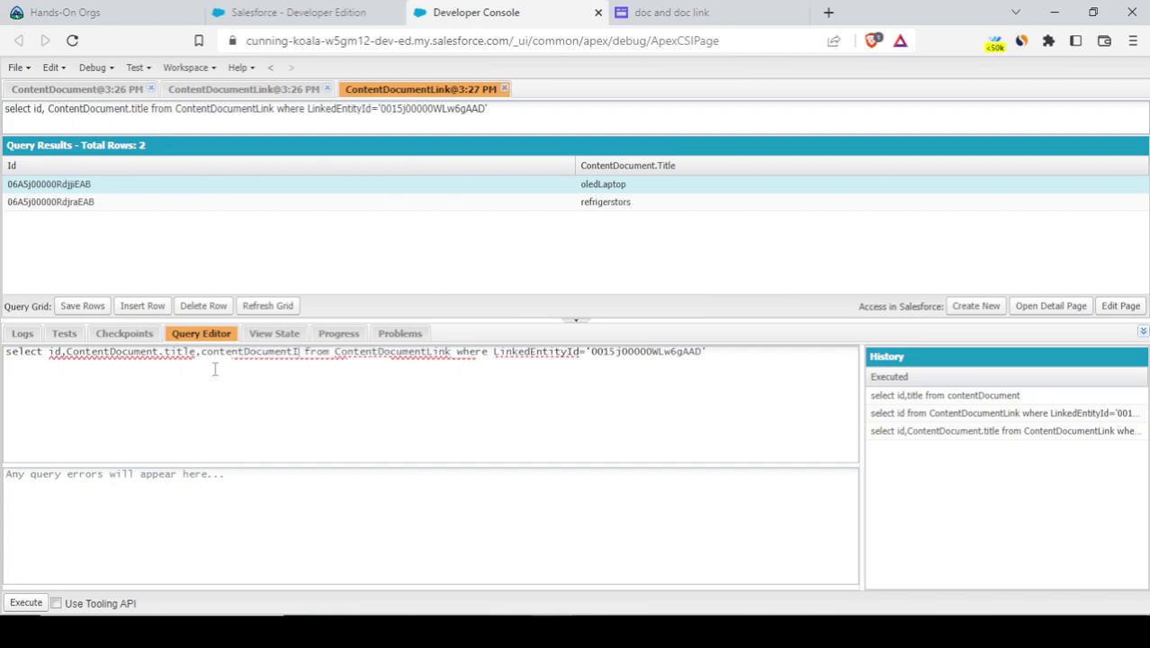
click(25, 603)
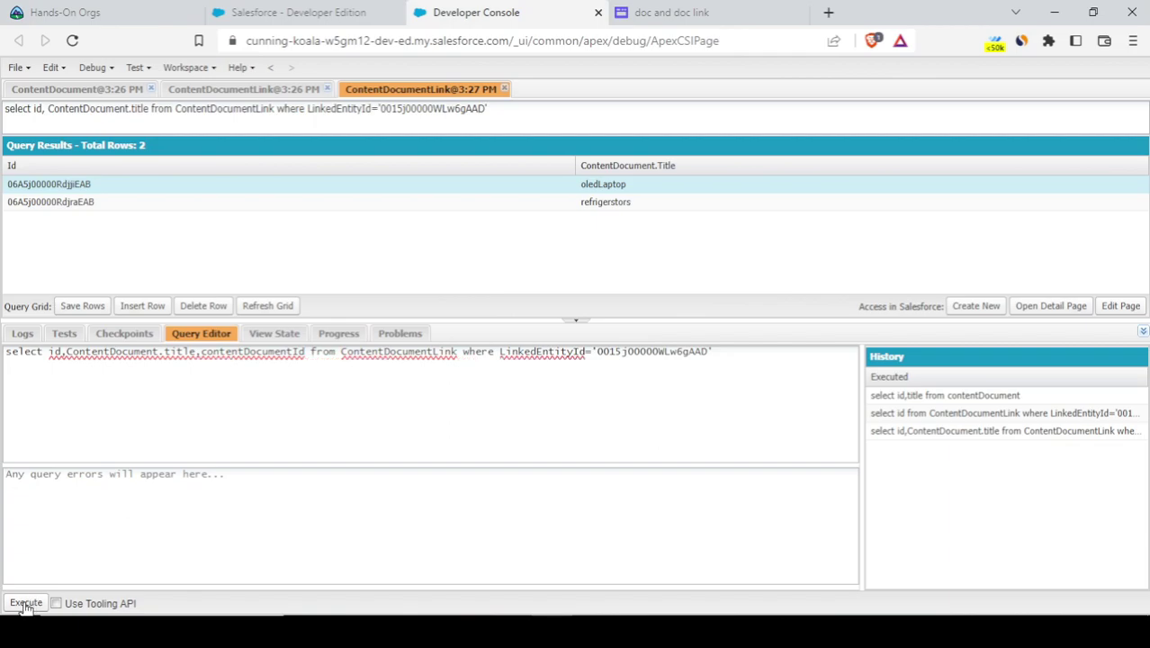